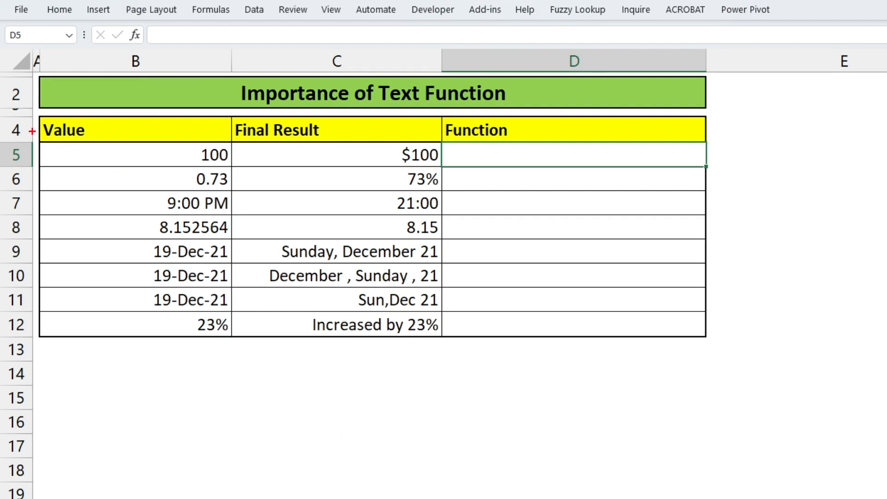
mouse_move(33, 117)
left_mouse_down()
mouse_move(158, 214)
mouse_move(233, 362)
left_mouse_up()
mouse_move(210, 148)
left_mouse_down()
mouse_move(231, 93)
mouse_move(394, 263)
mouse_move(446, 361)
left_mouse_up()
left_click_drag(445, 231, 494, 318)
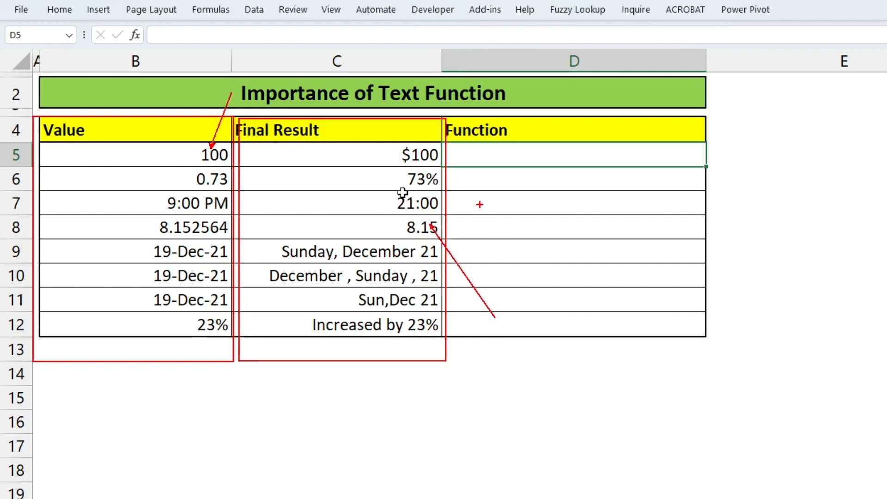
key("Escape")
left_click(418, 165)
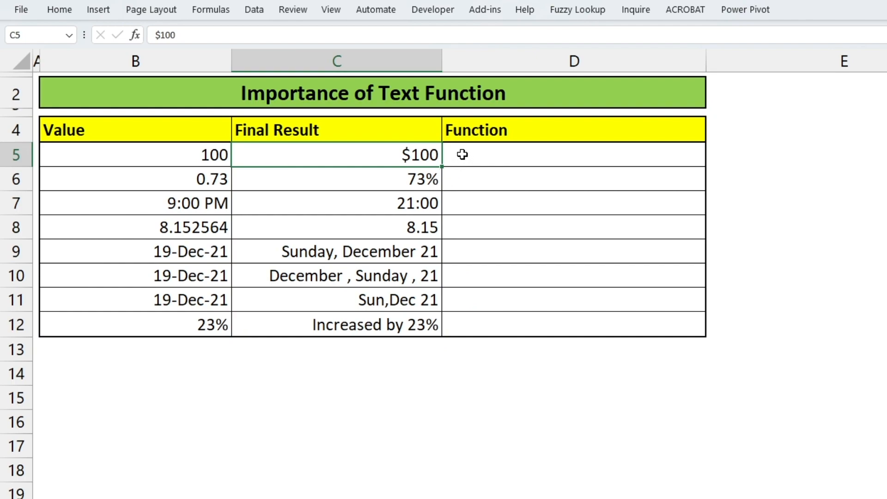
mouse_move(443, 142)
left_mouse_down()
mouse_move(645, 439)
mouse_move(705, 462)
left_mouse_up()
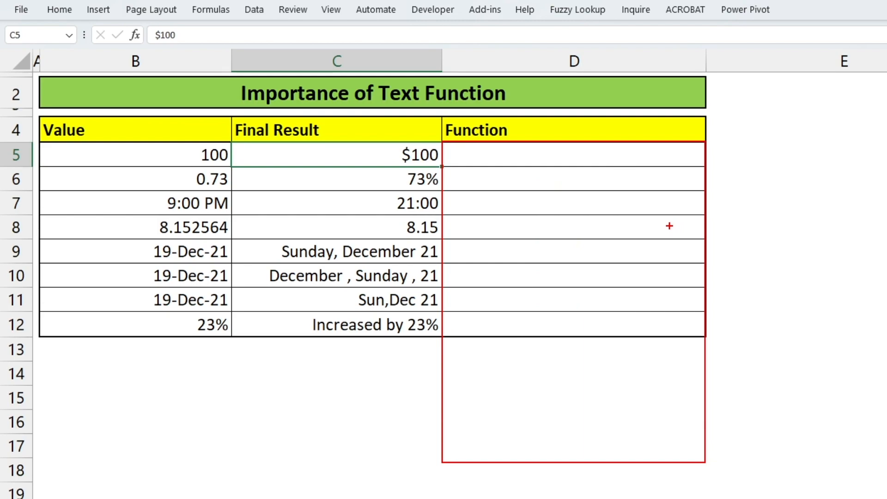
key("Escape")
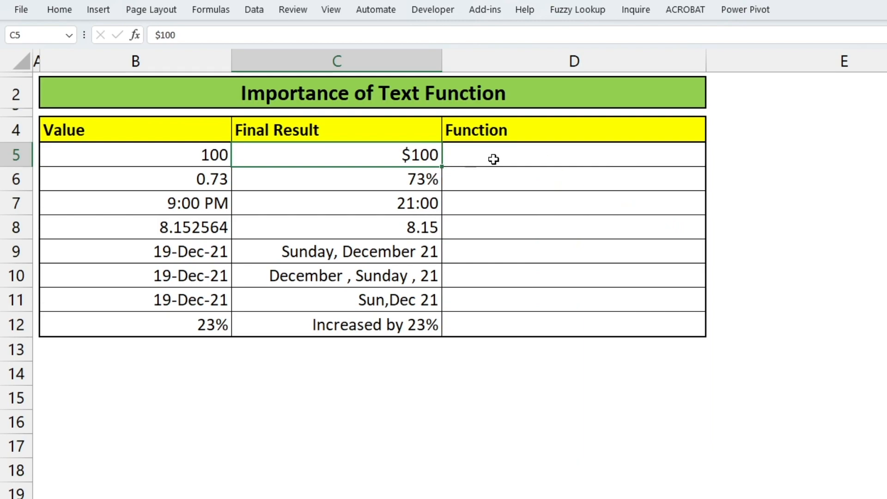
Step: Enter a TEXT formula in cell D5 that converts the value in B5 with the format "$#"
left_click(499, 157)
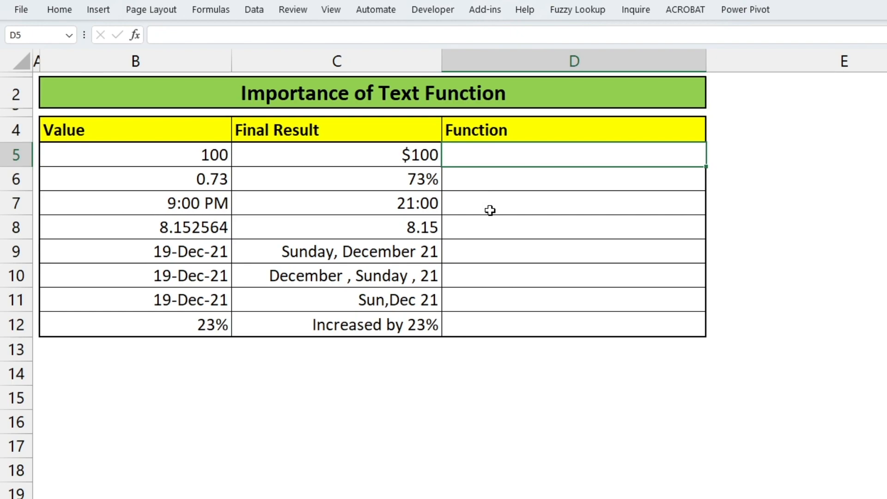
left_click_drag(183, 141, 230, 170)
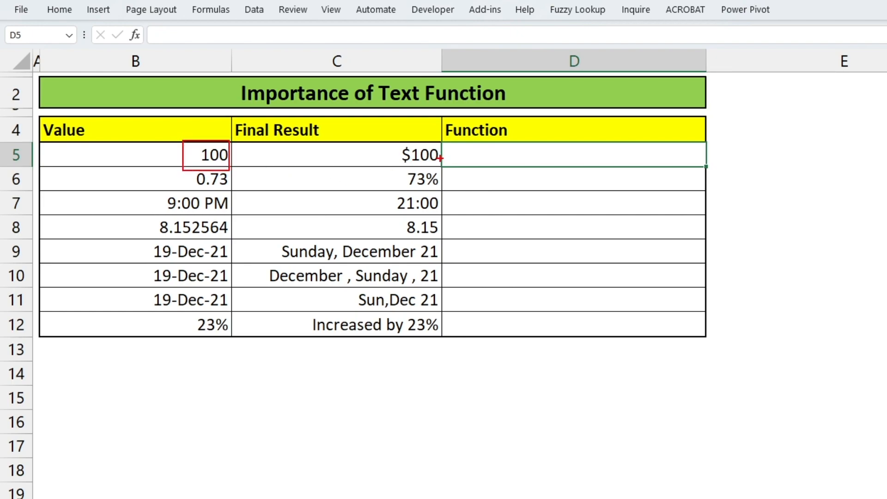
left_click_drag(448, 146, 588, 169)
key("Escape")
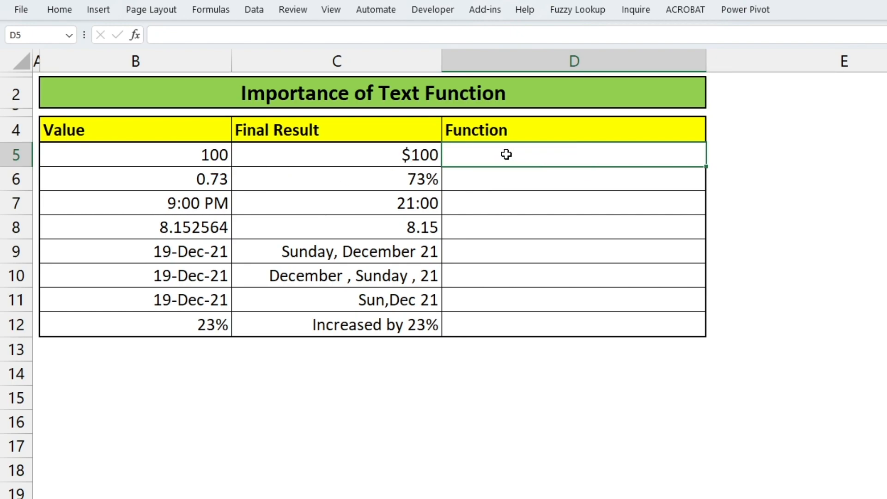
type("=text")
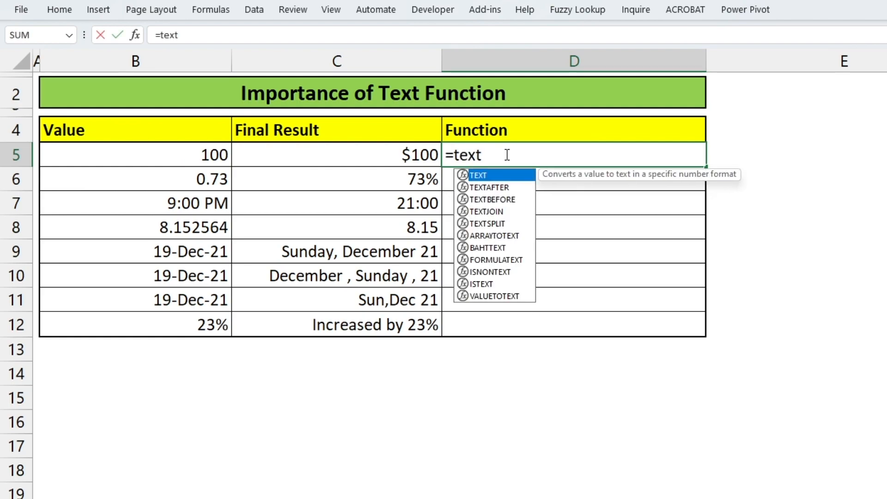
key("Tab")
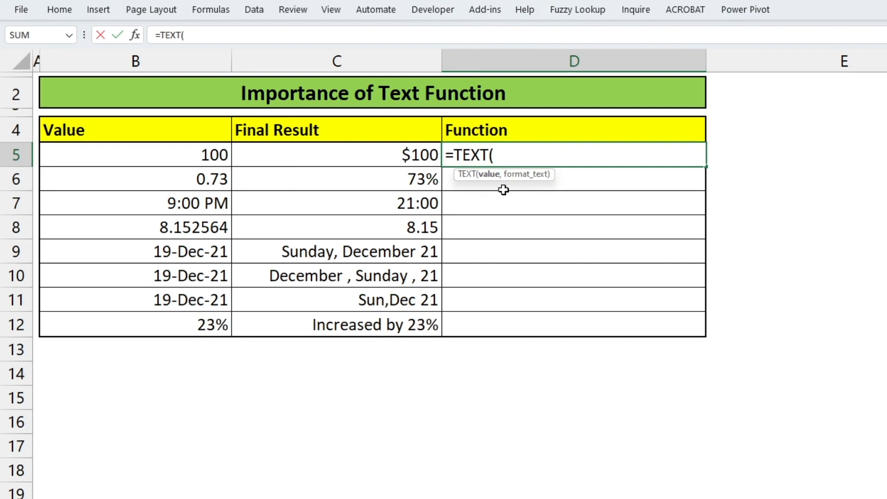
key("ctrl+2")
mouse_move(476, 169)
left_mouse_down()
mouse_move(528, 193)
mouse_move(550, 186)
left_mouse_up()
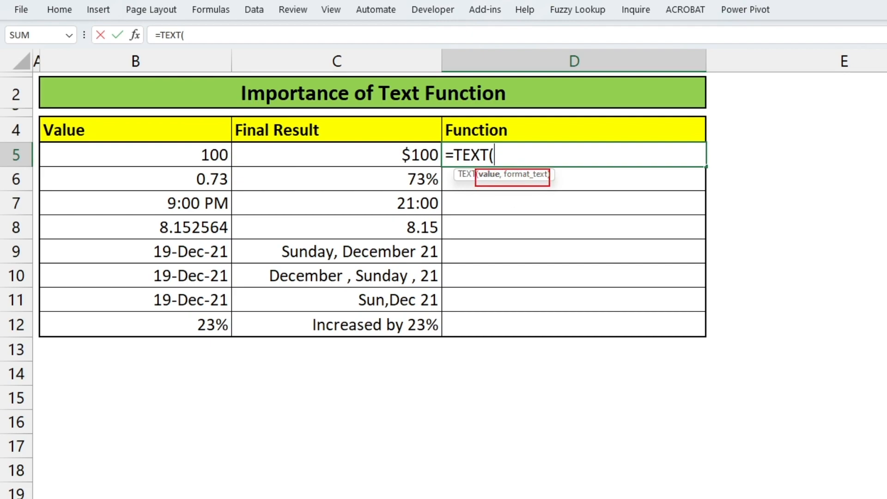
left_click_drag(489, 182, 514, 220)
key("Escape")
left_click(214, 155)
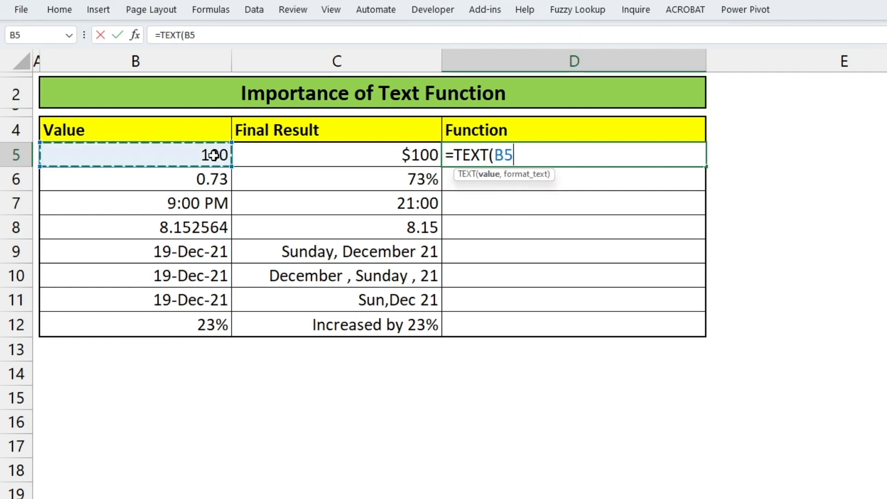
type(",")
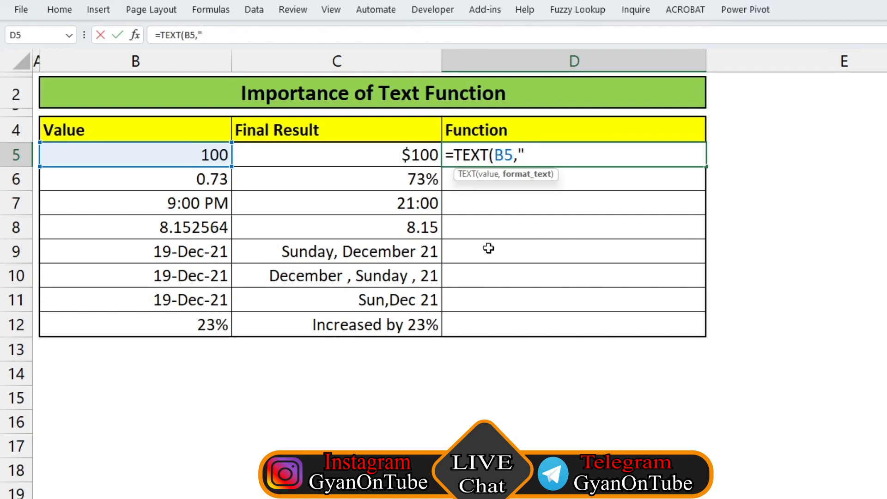
type("$")
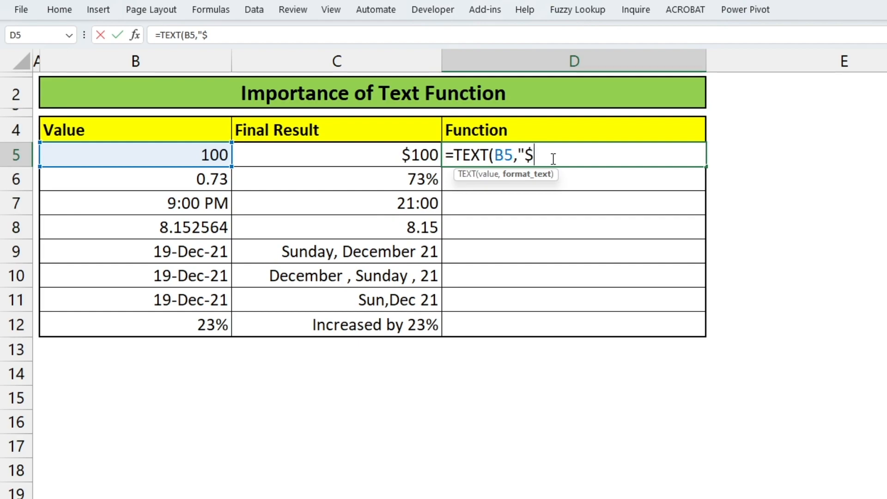
type("#")
mouse_move(473, 168)
left_mouse_down()
mouse_move(500, 185)
mouse_move(511, 220)
left_mouse_up()
key("Escape")
type(")")
key("Return")
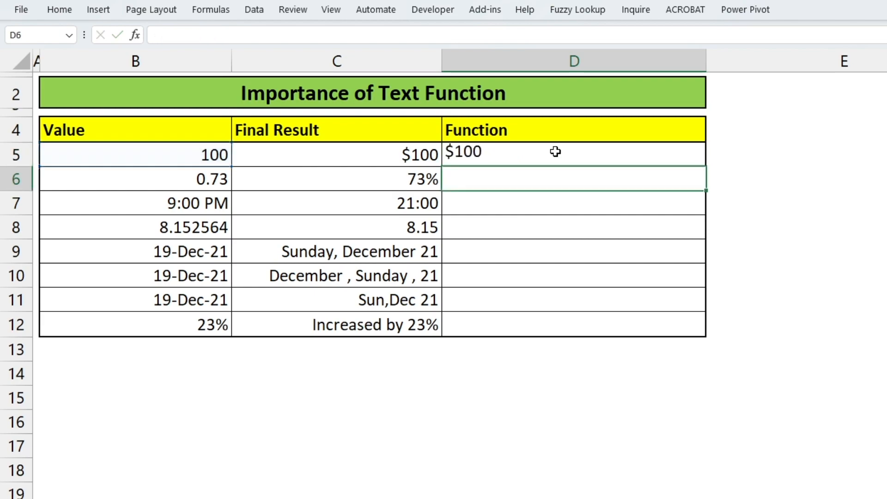
key("ctrl+2")
left_click_drag(182, 132, 238, 166)
left_click_drag(436, 135, 527, 168)
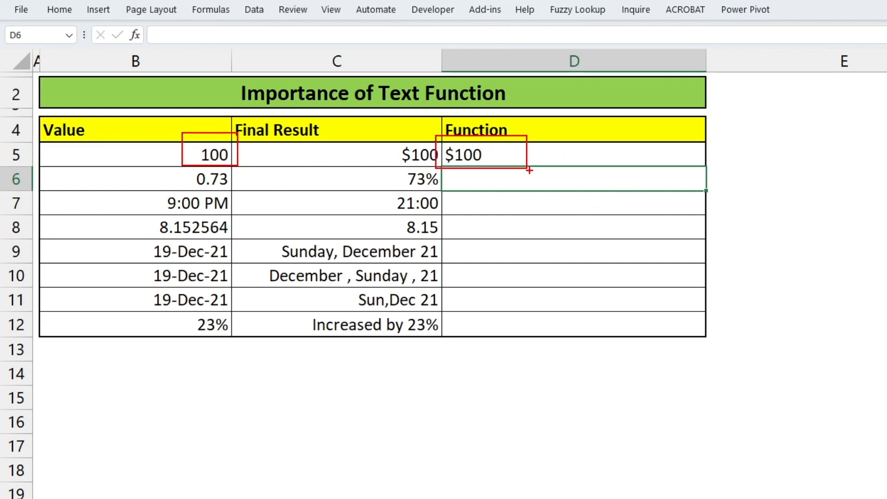
key("Escape")
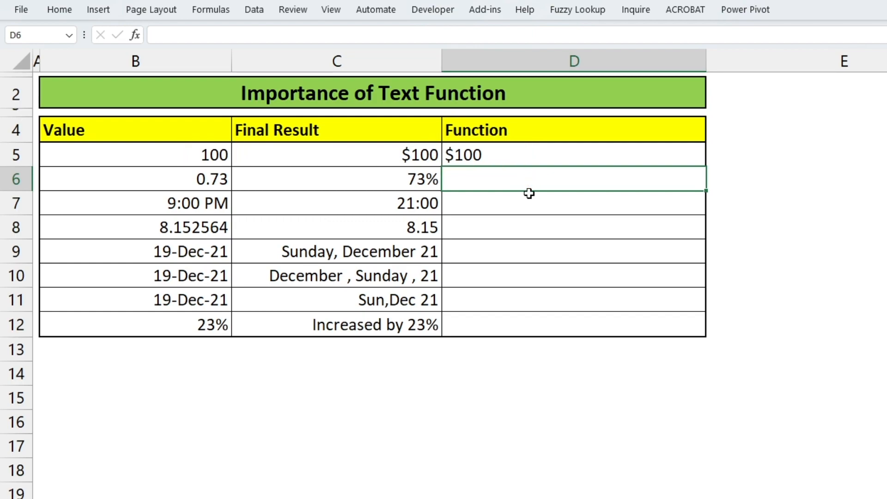
left_click_drag(181, 169, 233, 191)
left_click_drag(374, 167, 442, 193)
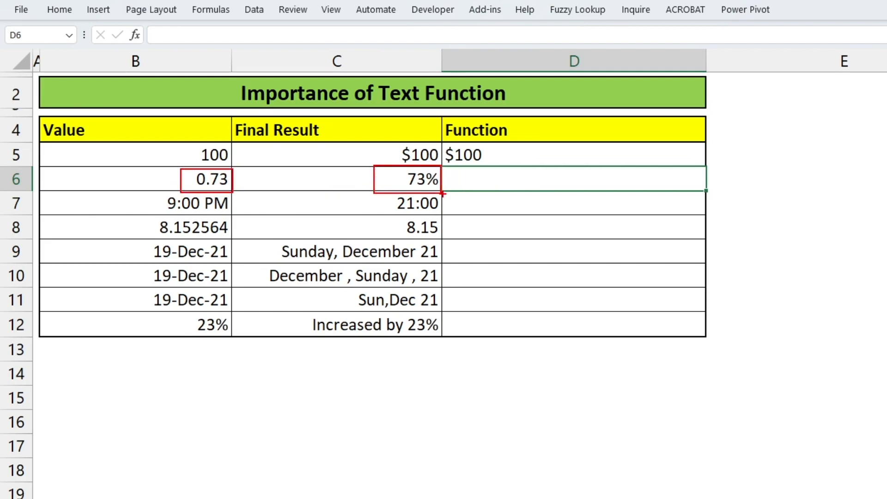
key("Escape")
Step: Enter the formula =TEXT(B6,"#%") in cell D6 to show the decimal value as a percentage
double_click(491, 180)
type("=text")
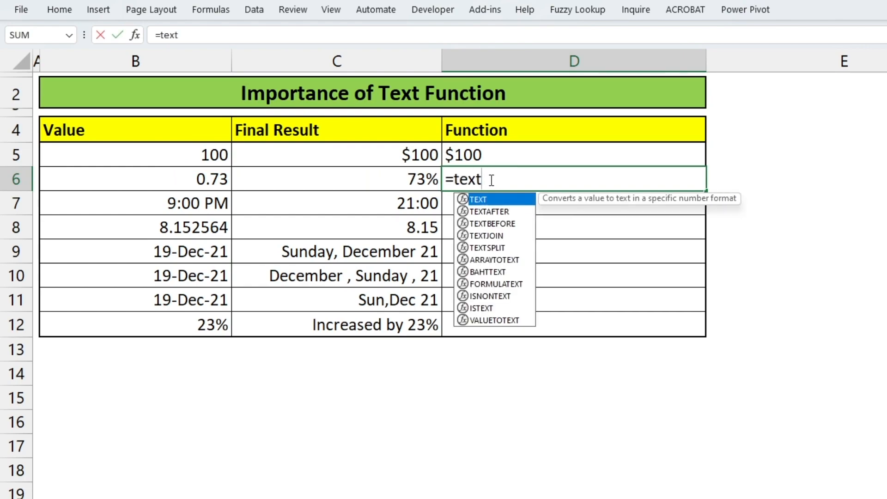
key("Tab")
left_click(204, 179)
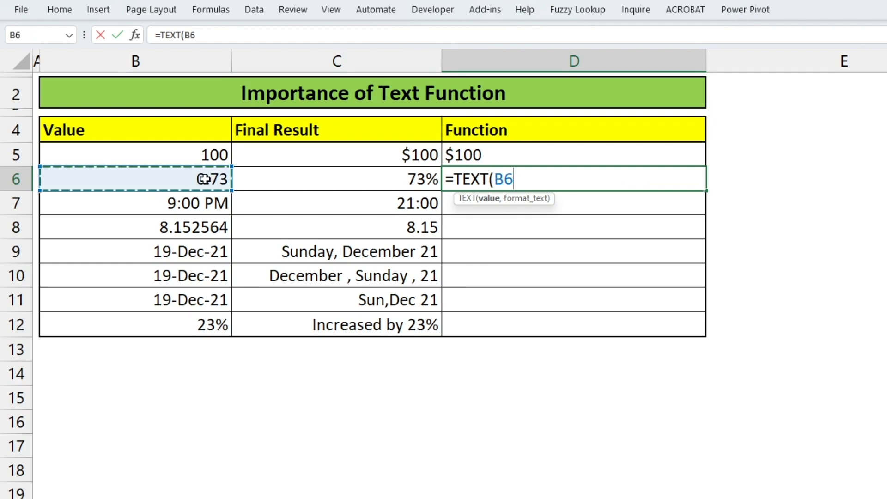
type(",")
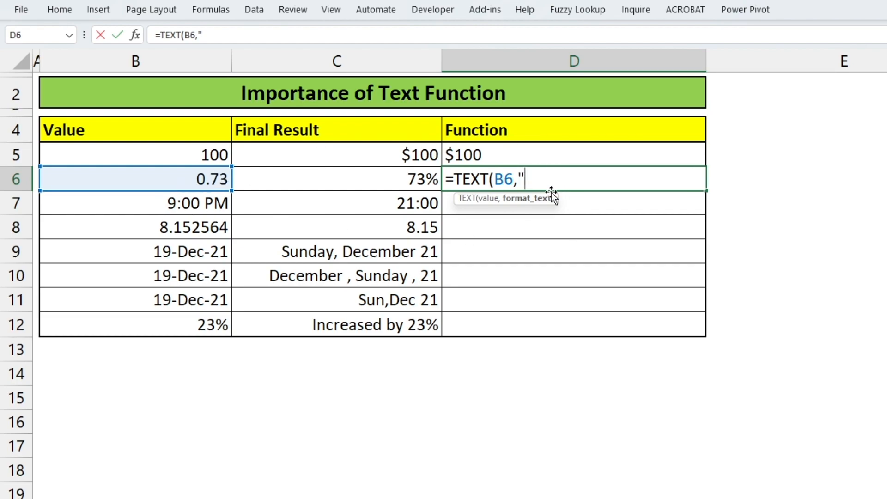
type("#")
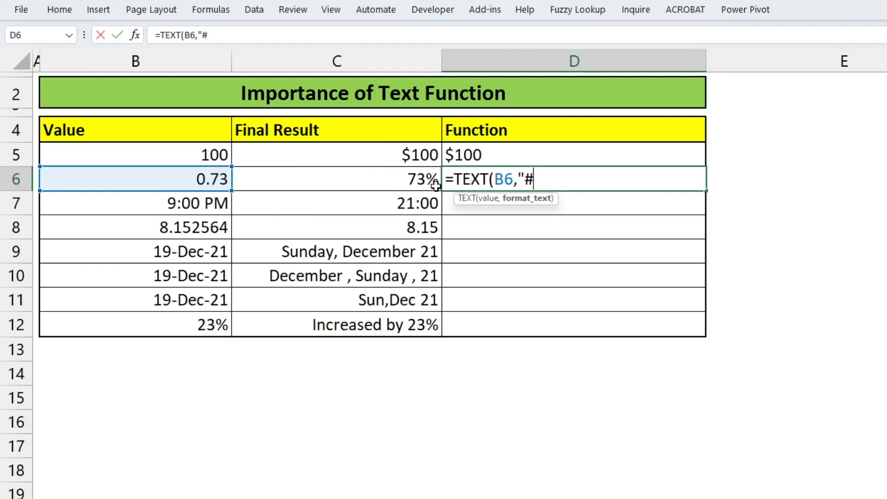
type("%\")")
key("Return")
key("Up")
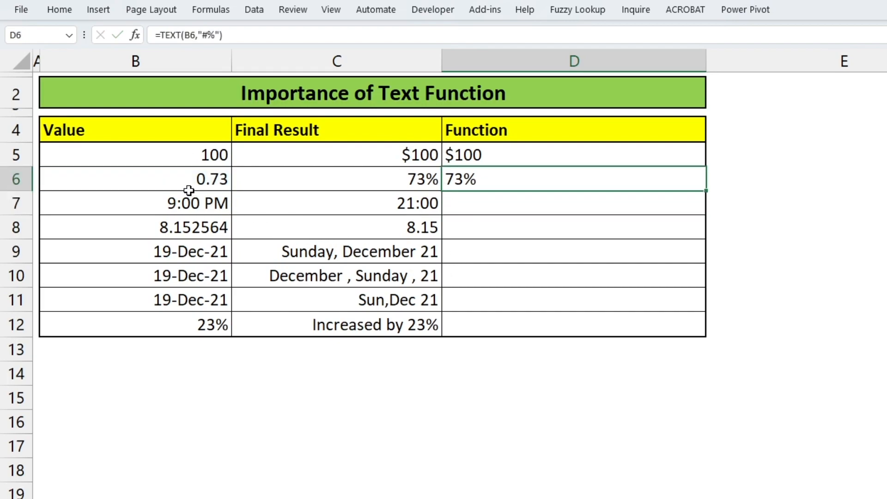
left_click_drag(189, 169, 232, 191)
left_click_drag(439, 165, 509, 191)
key("Escape")
Step: Enter the formula =TEXT(B7,"HH:MM") in cell D7 to convert the time to 24-hour format
left_click(485, 203)
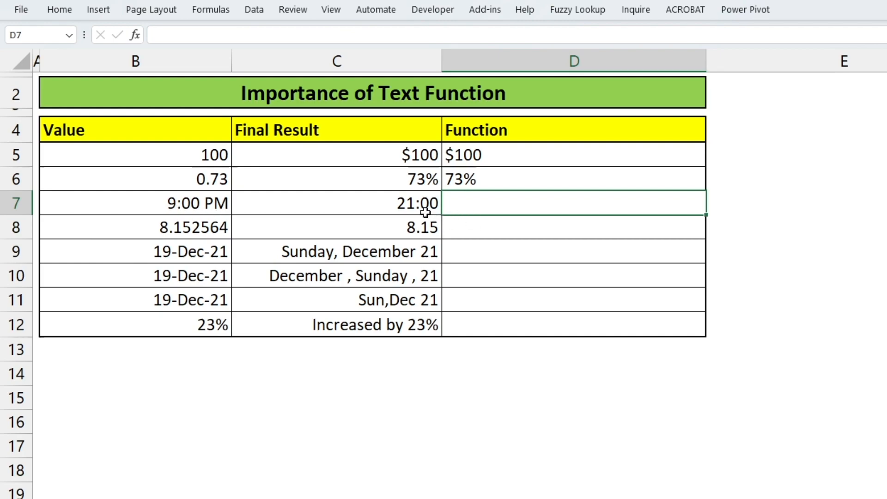
type("=tex")
key("Tab")
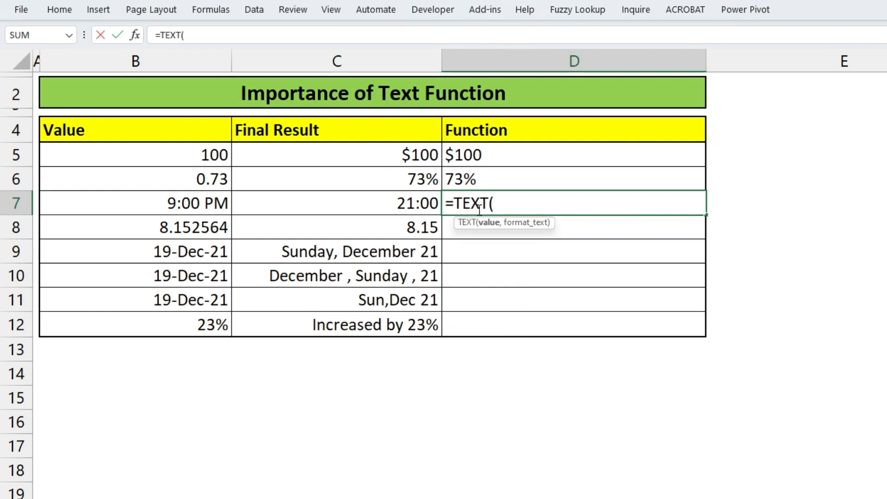
left_click(180, 201)
type(",")
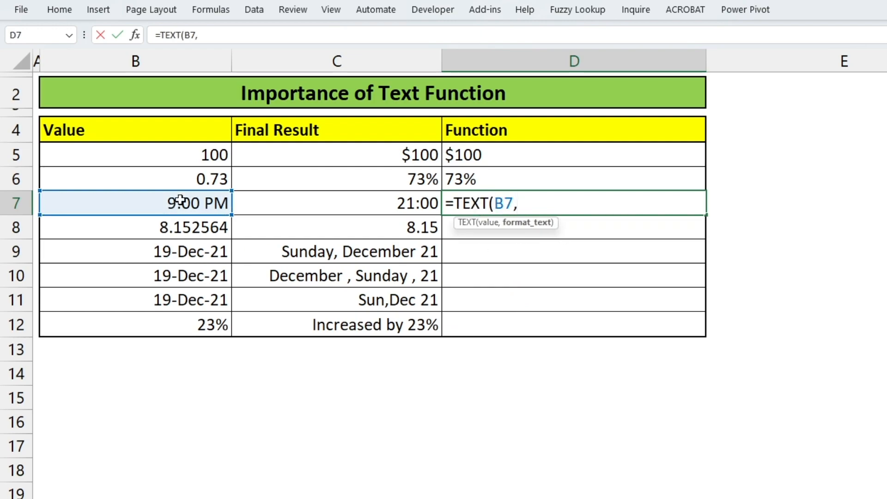
type("\"")
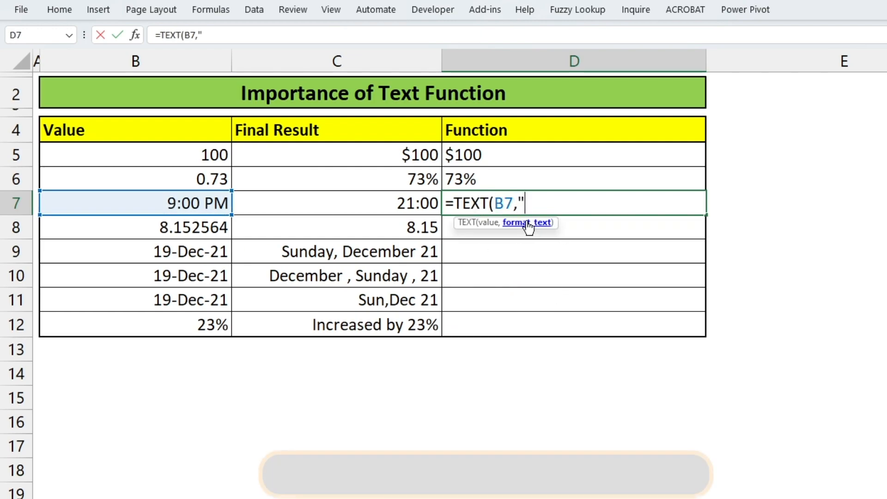
type("HH:MM")
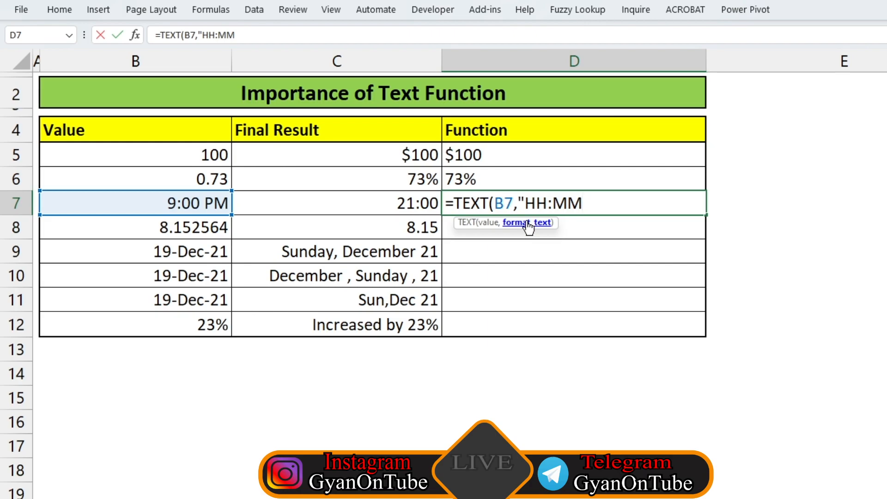
type("\")")
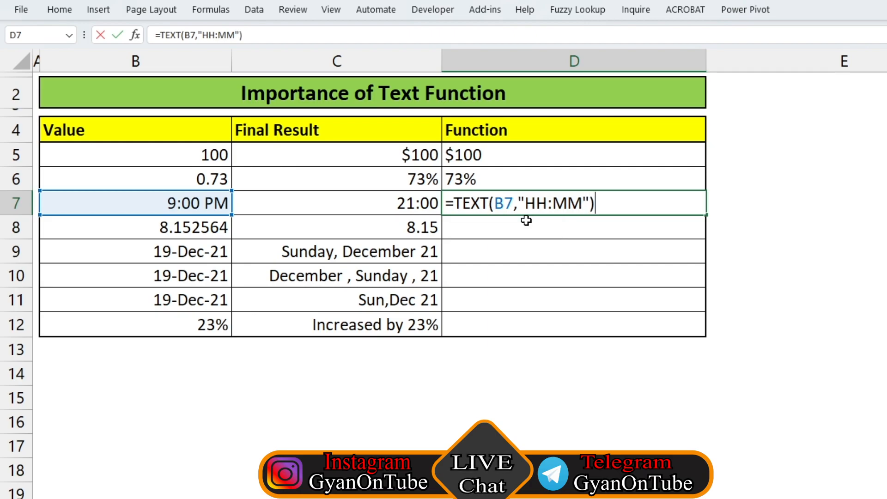
key("Return")
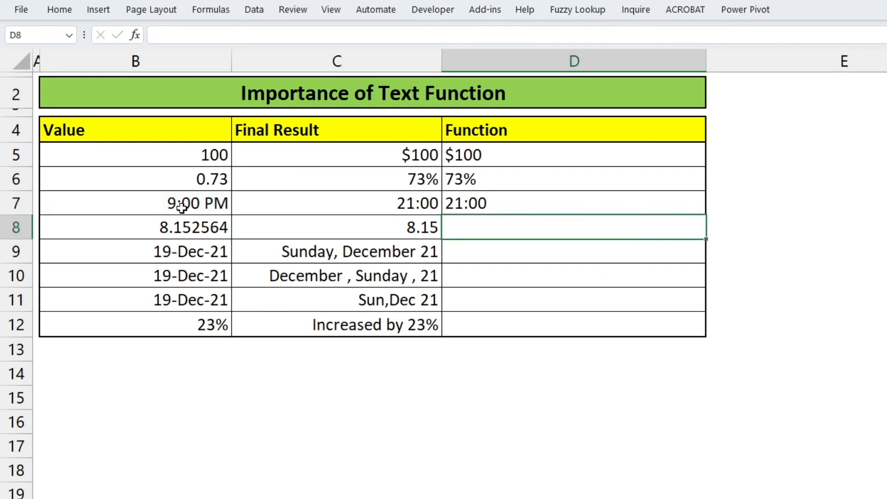
left_click_drag(161, 193, 237, 219)
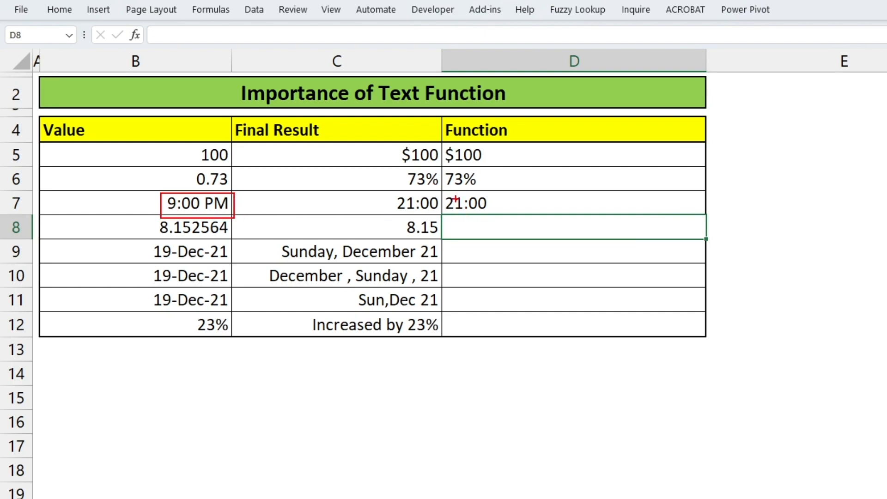
left_click_drag(432, 189, 528, 217)
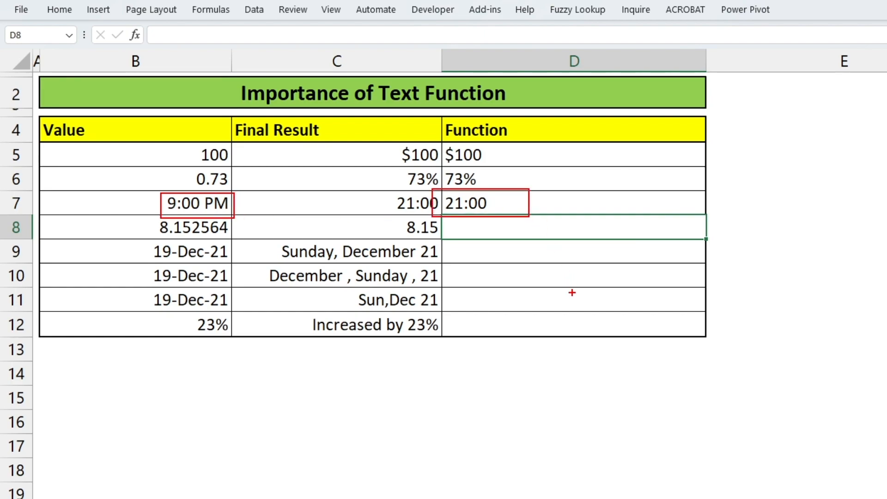
key("e")
left_click_drag(140, 215, 236, 238)
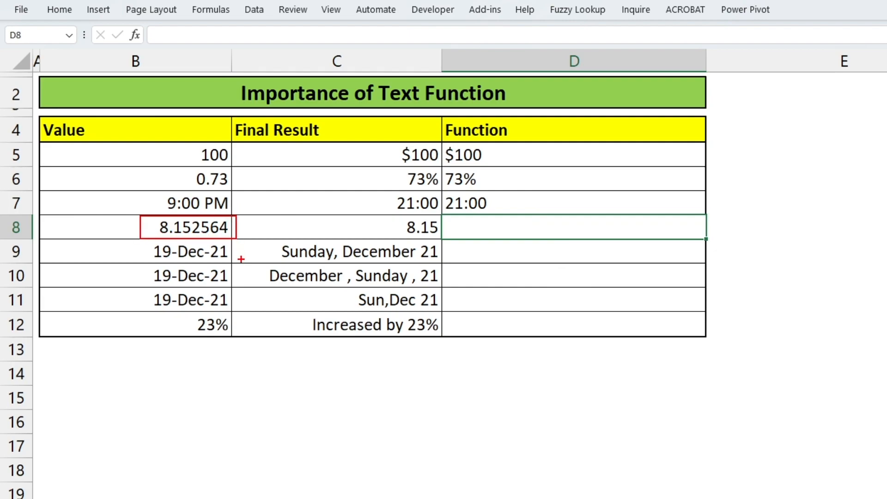
left_click_drag(396, 217, 441, 241)
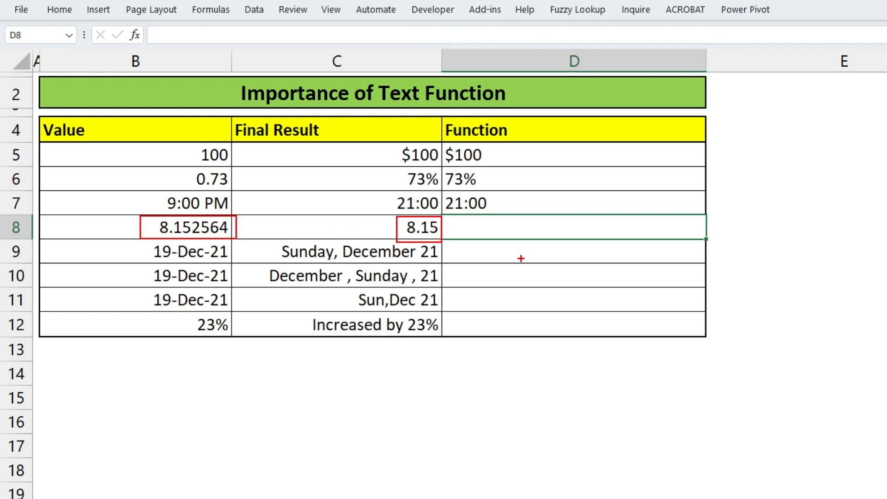
Step: Enter the formula =TEXT(B8,"#.##") in cell D8 to show the number with two decimal places
type("=")
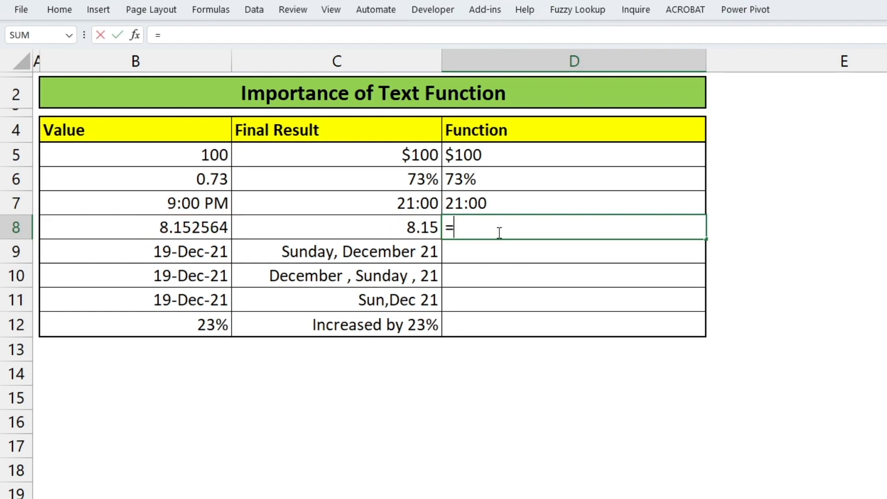
type("tex")
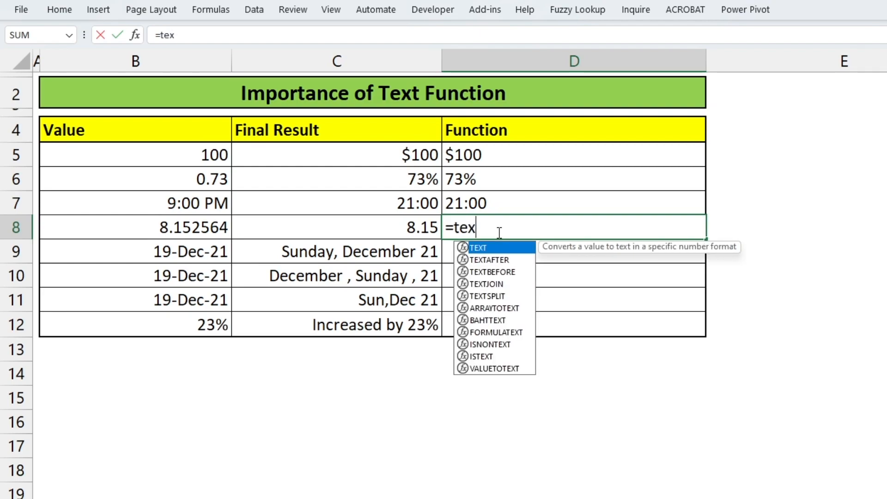
key("Tab")
left_click(206, 231)
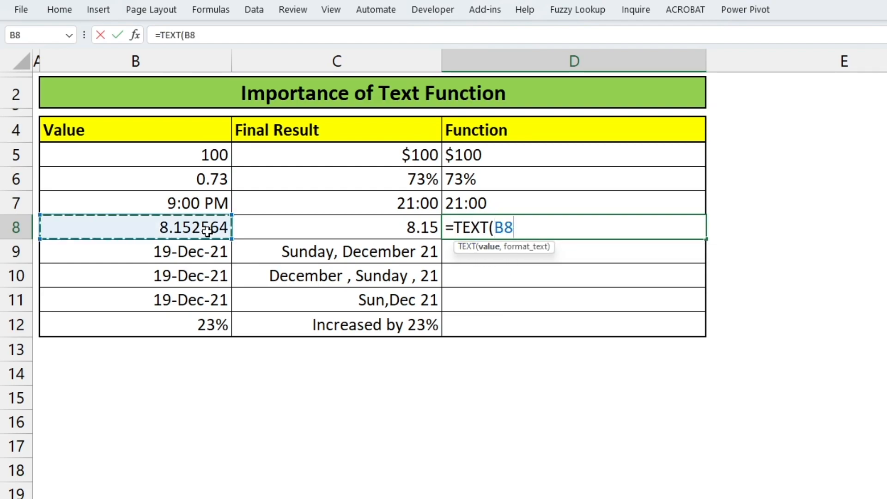
type(",")
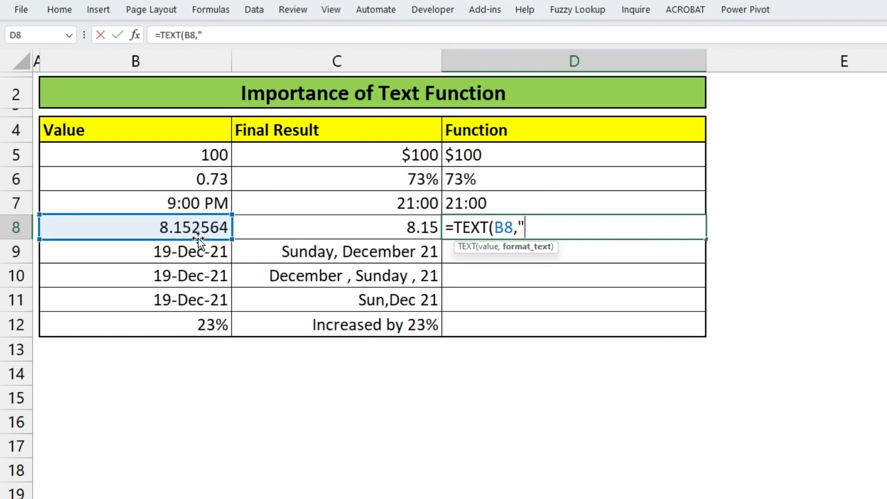
type("#.")
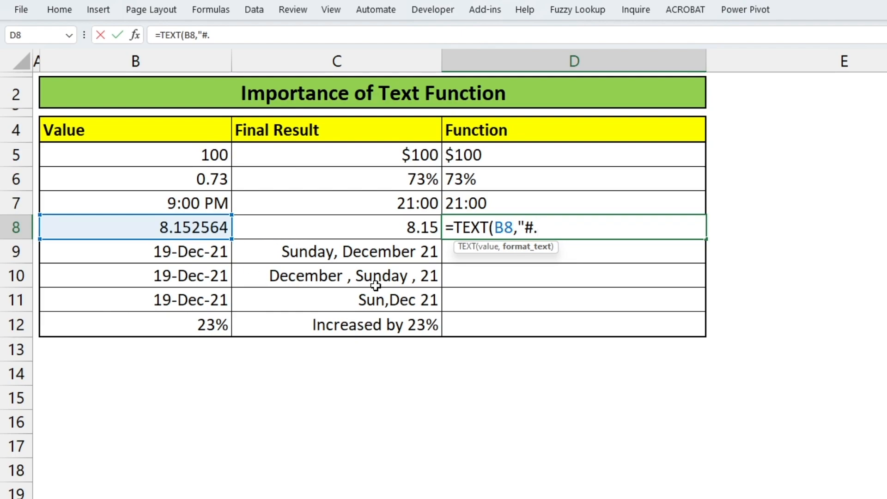
type("##\")")
key("Return")
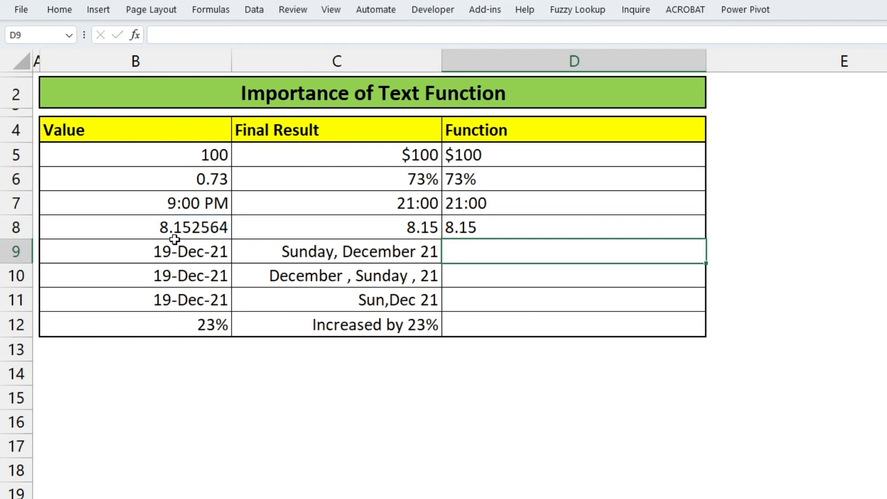
left_click(429, 229)
left_click(478, 233)
Step: Enter the formula =TEXT(B9,"DDDD, MMMM YY") in cell D9 to show the date as full weekday, full month and two-digit year
left_click(494, 256)
type("=text")
key("Tab")
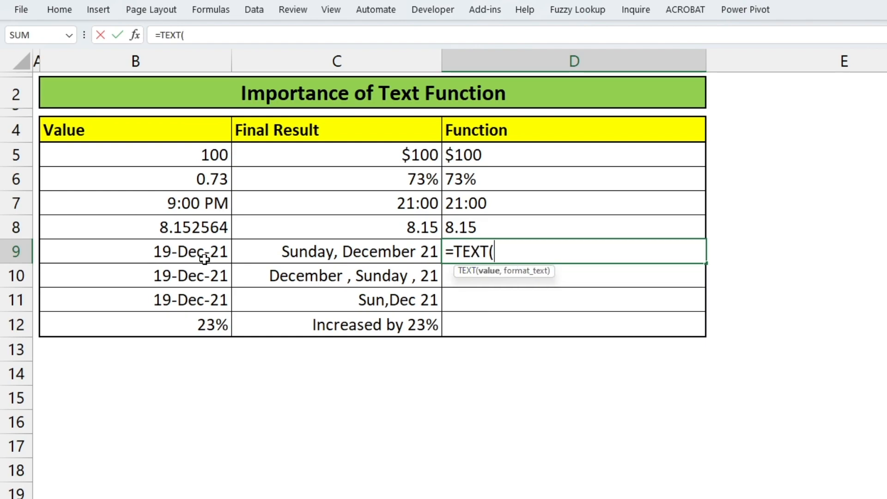
left_click(160, 258)
type(",")
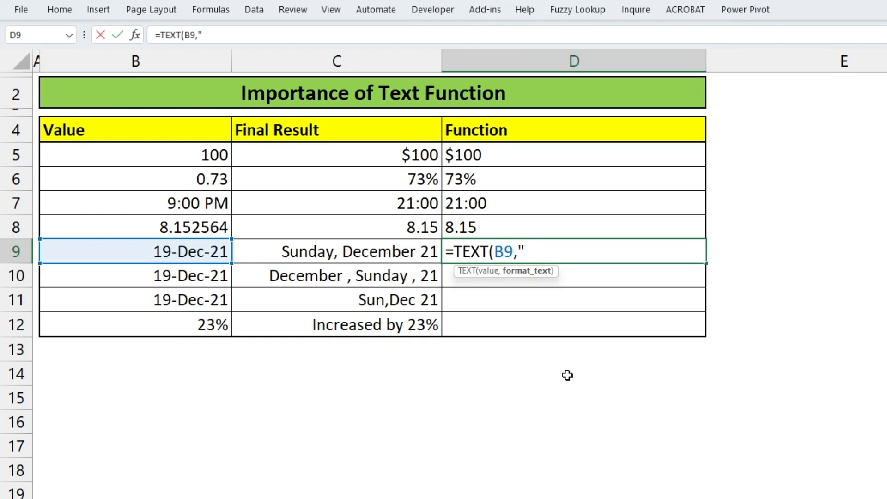
type("DDDD,")
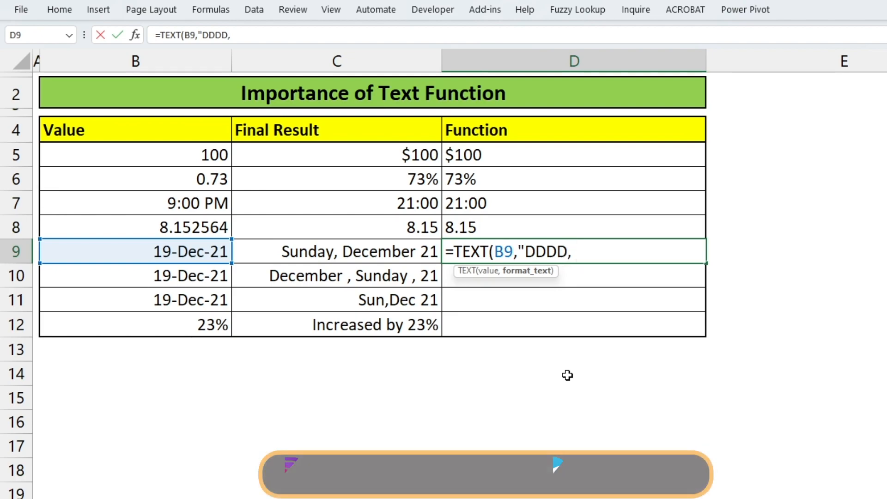
type("MMMM")
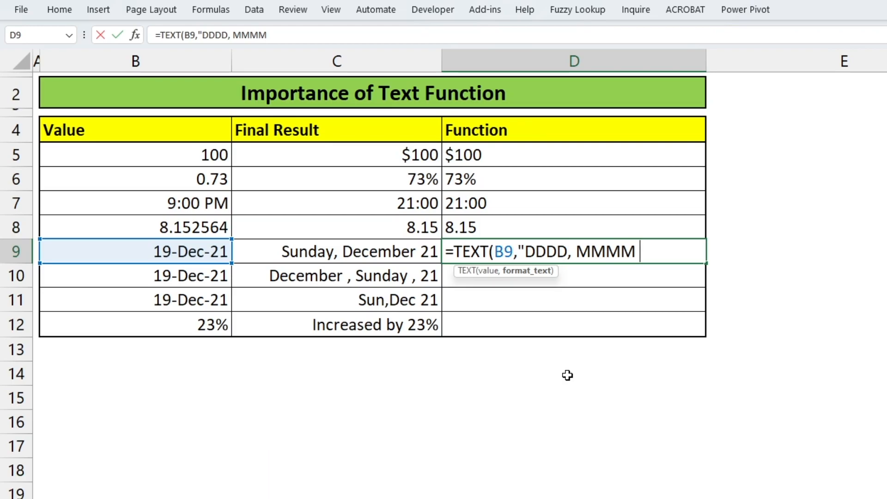
type("YY")
type("\")")
key("Return")
key("Up")
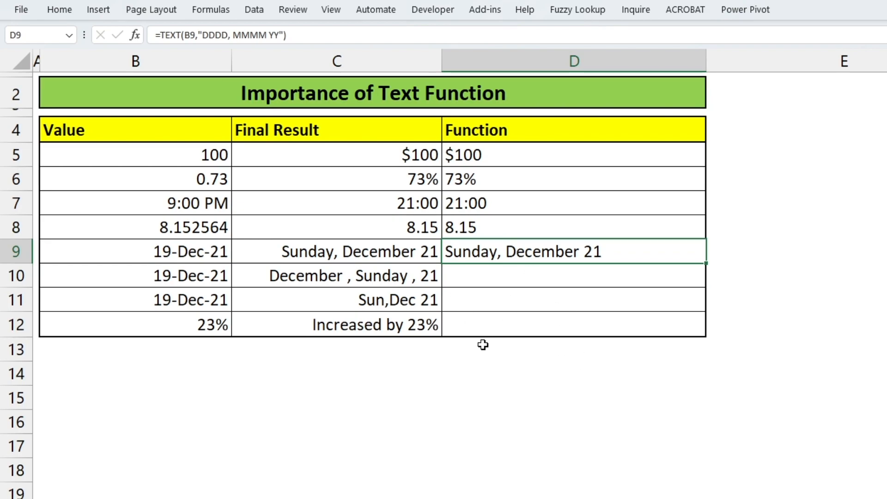
Step: Enter the formula =TEXT(B10,"MMMM , DDDD , YY") in cell D10 to put the full month before the weekday and two-digit year
left_click(507, 279)
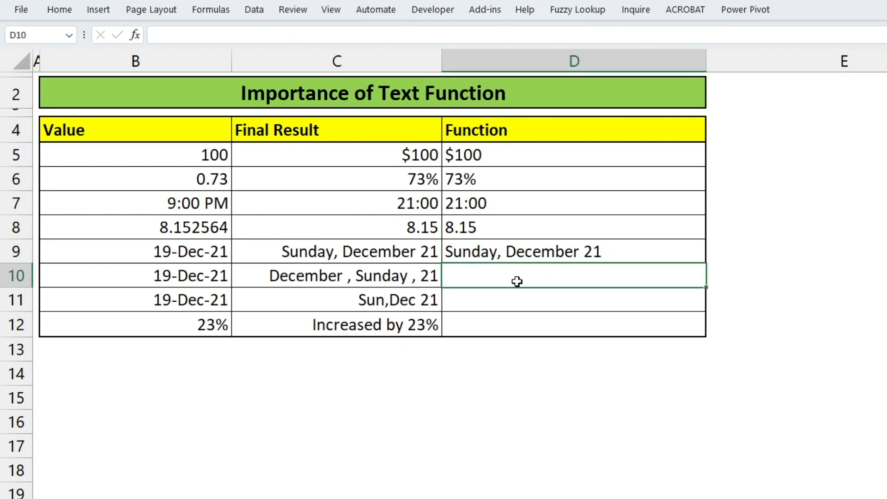
double_click(556, 279)
type("=te")
key("Tab")
key("Left")
key("Left")
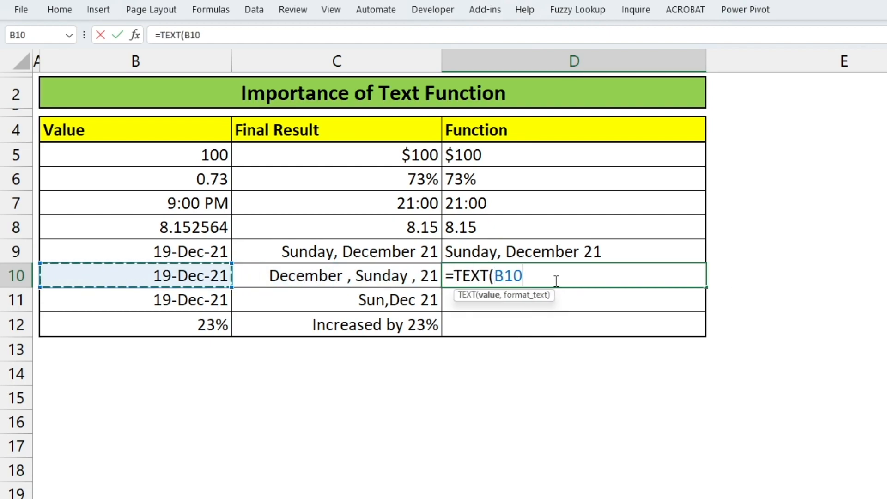
type(",\"")
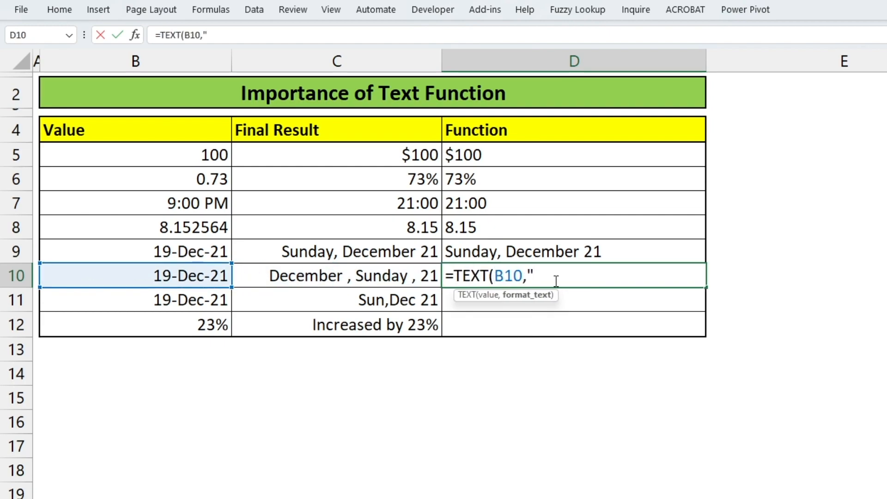
type("MMMM ,")
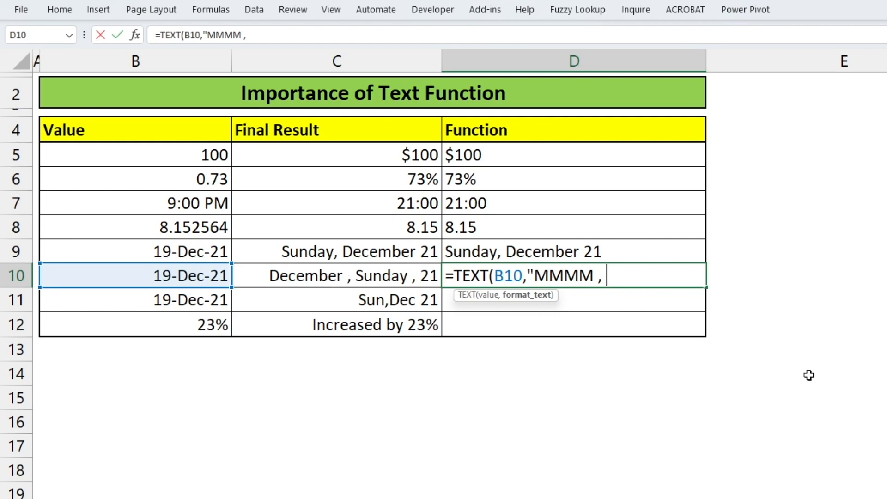
type(" DDDD")
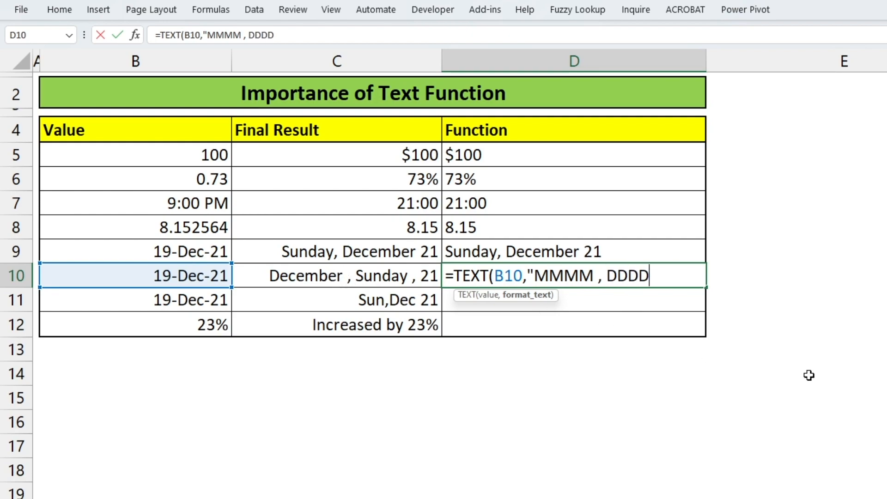
type(" , YY\")")
key("Return")
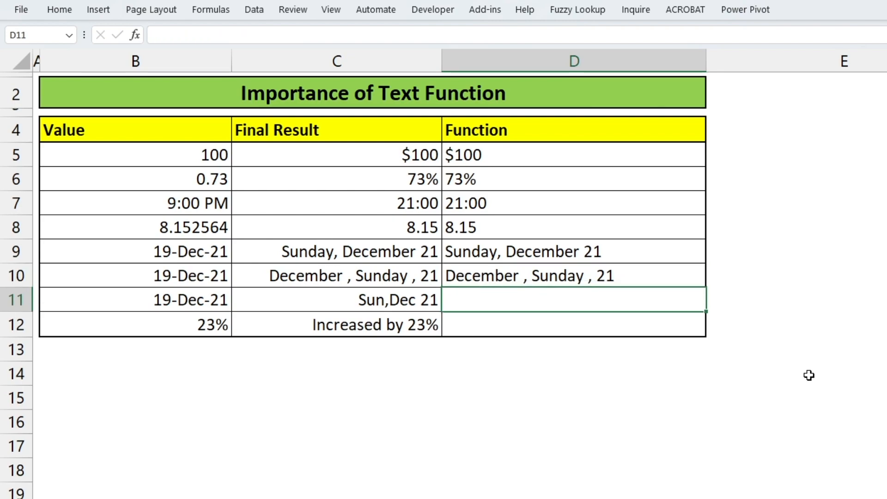
Step: Enter the formula =TEXT(B11,"DDD,MMM YY") in cell D11 to show the date with abbreviated weekday and month
type("=text")
key("Tab")
key("Left")
key("Left")
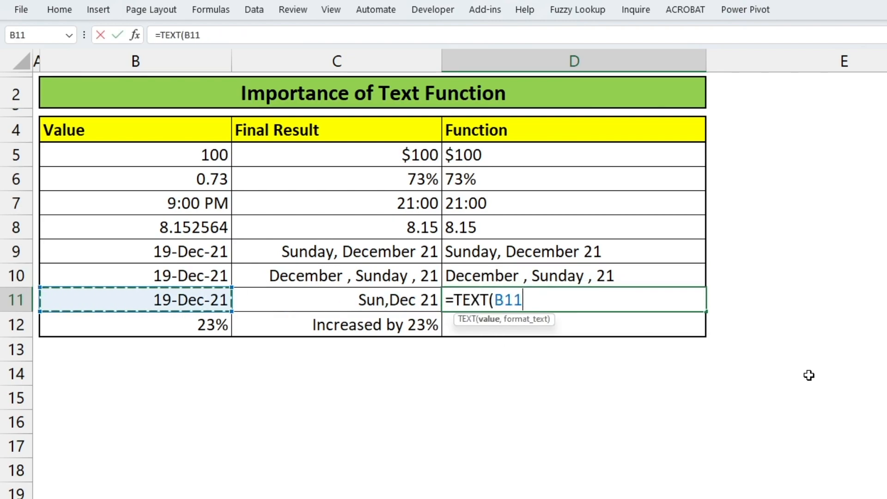
type(",")
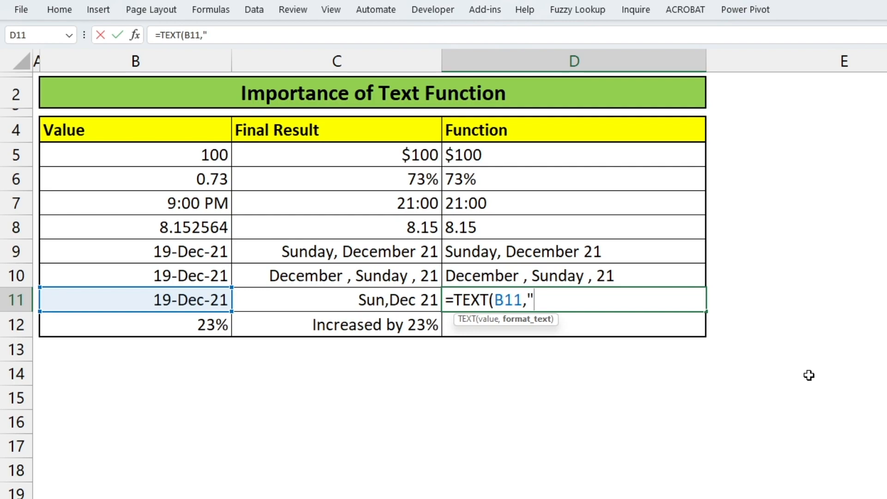
type("\"DDDD")
key("BackSpace")
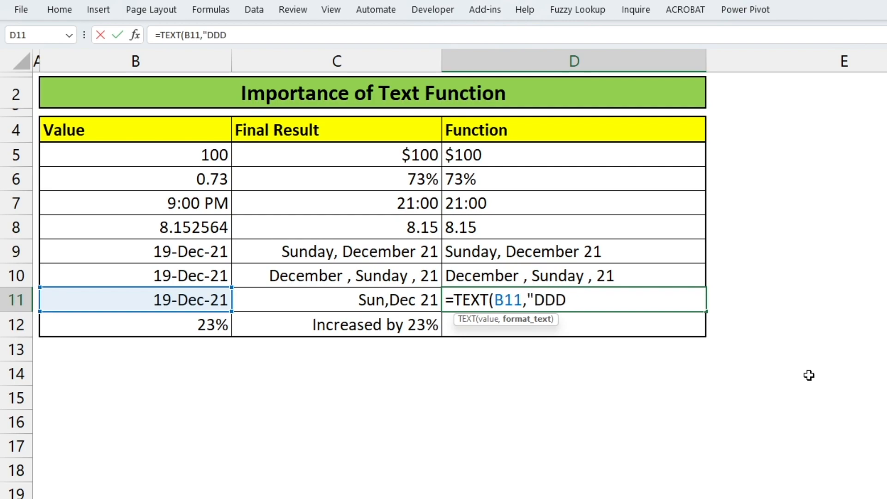
type(",MMM")
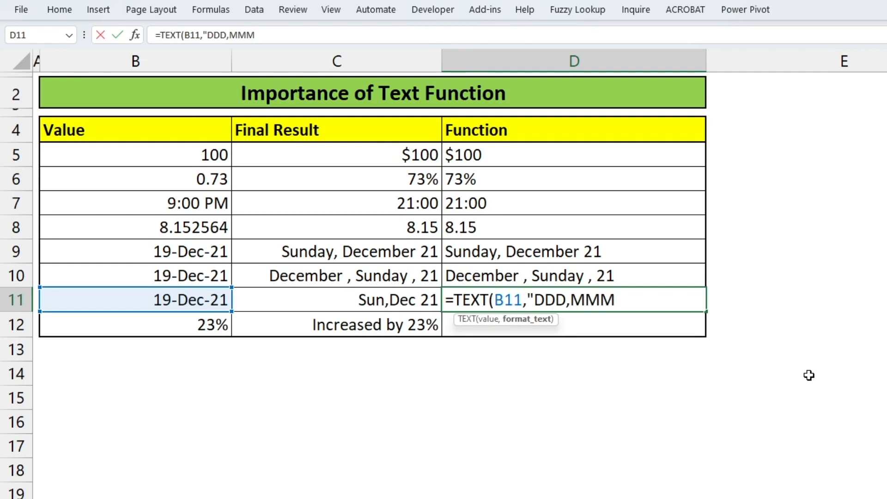
type(" YY\")")
key("Return")
key("Up")
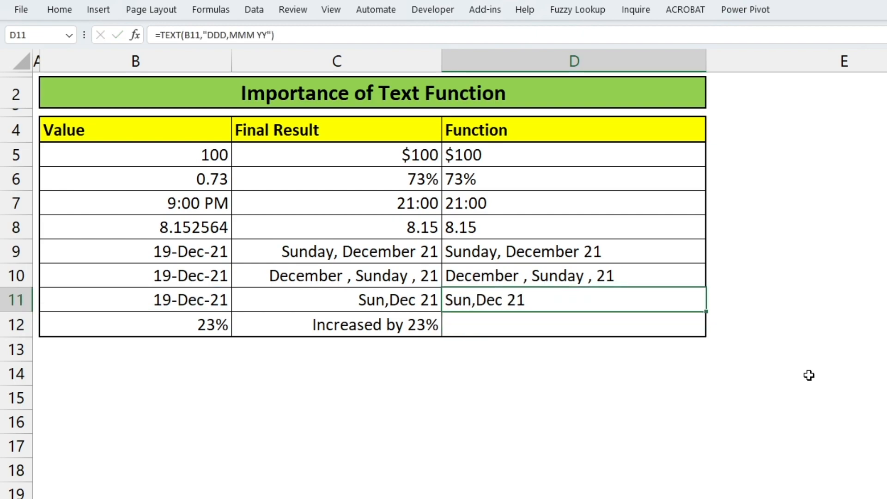
Step: Enter the formula ="Increased by"& TEXT(B12,"#%") in cell D12 to join the phrase with the percentage
left_click(202, 328)
left_click(339, 342)
left_click(361, 329)
left_click(530, 319)
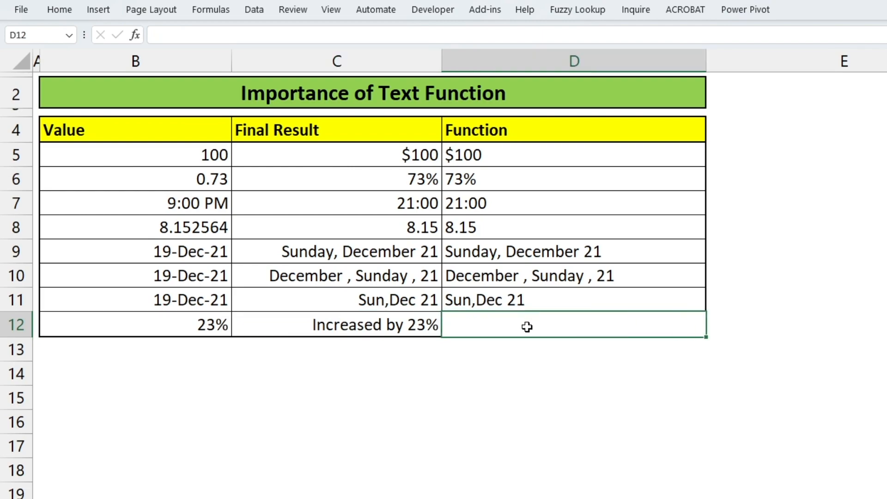
left_click(407, 330)
left_click(508, 329)
type("=")
type("\"Inc")
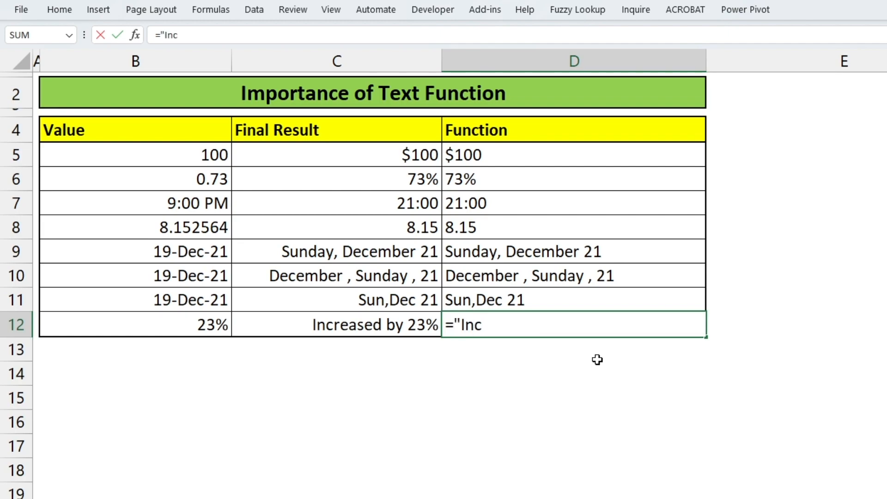
type("reased by")
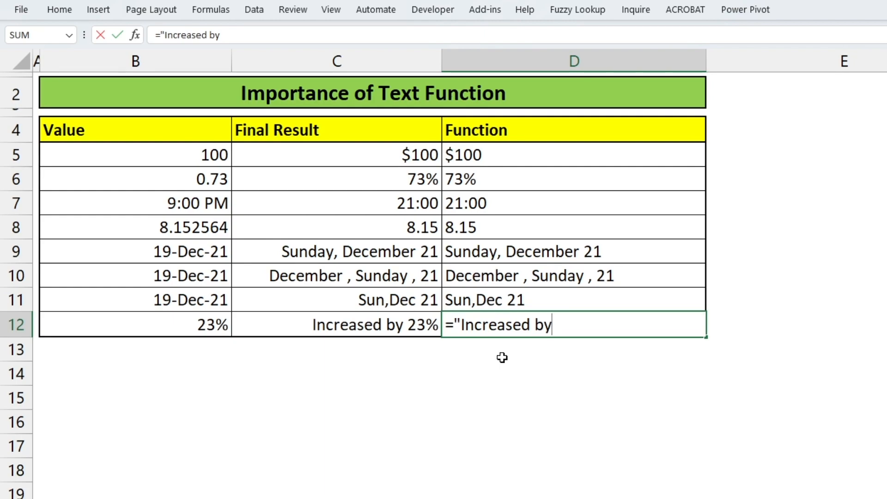
type("\"& tex")
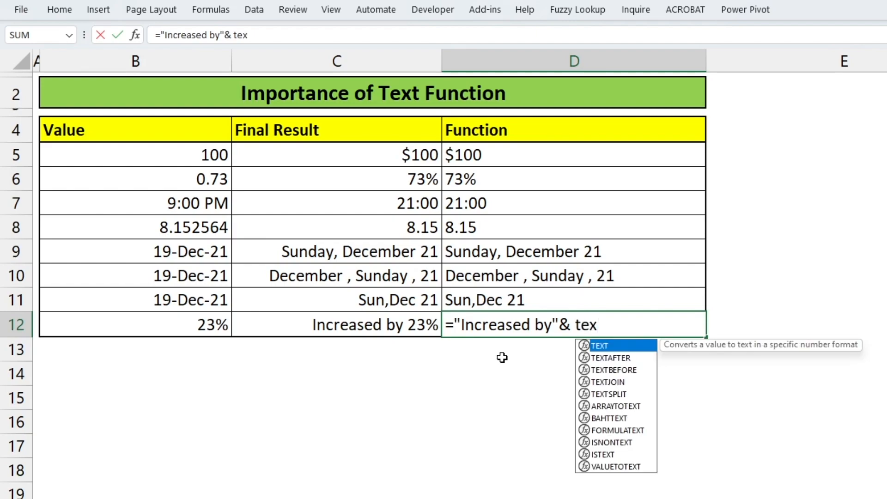
key("Tab")
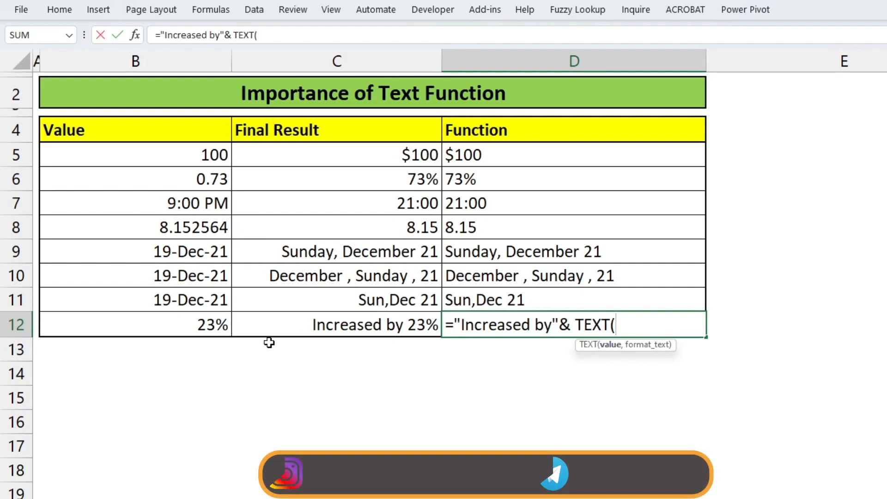
left_click(197, 328)
type(",")
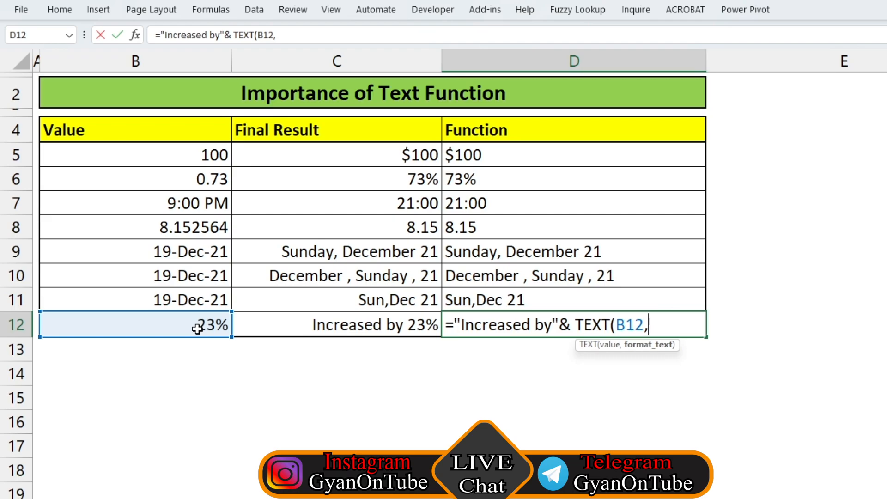
type("#%")
left_click(650, 325)
type("\"")
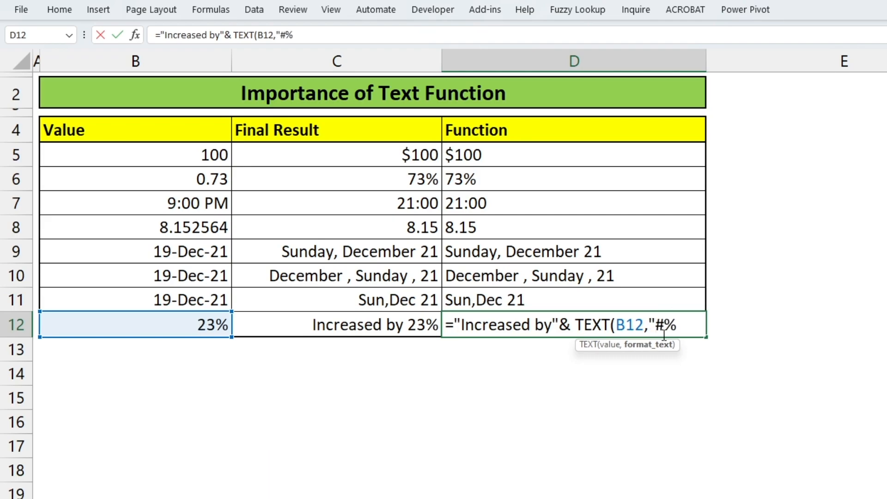
type(")")
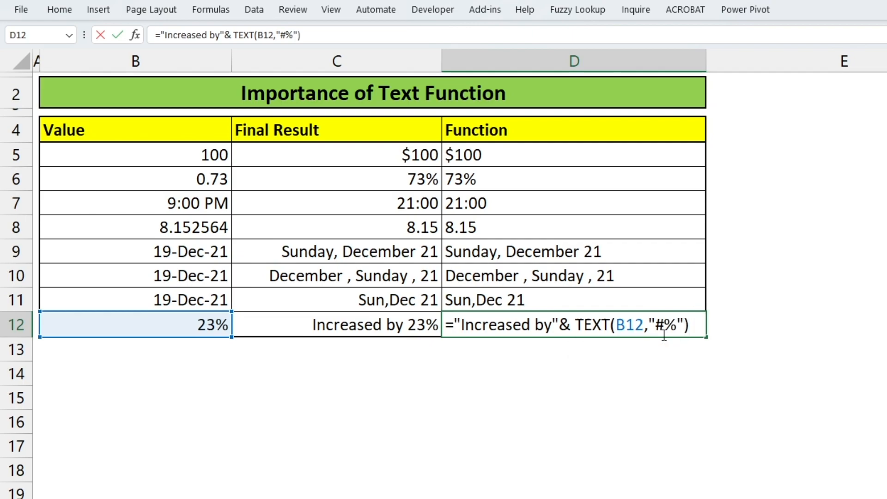
key("Return")
left_click(662, 334)
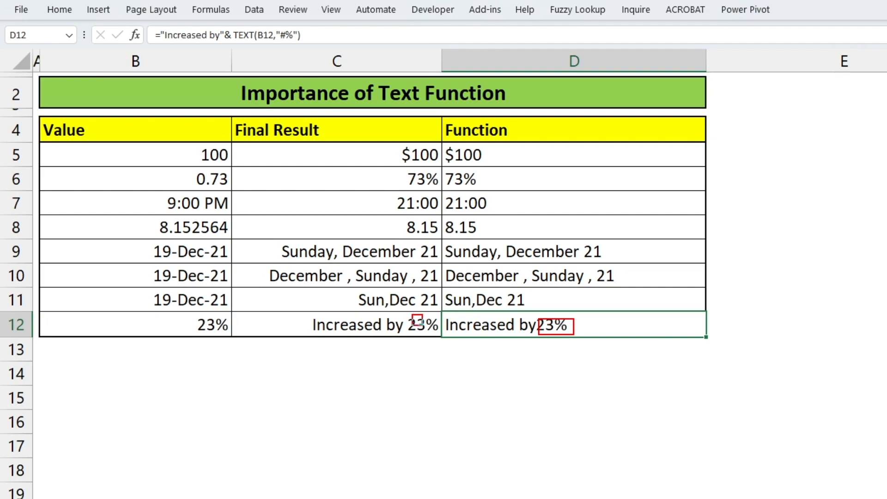
Step: Add a space between the phrase and the percentage in D12, making the formula ="Increased by"&" "&TEXT(B12,"#%")
double_click(561, 325)
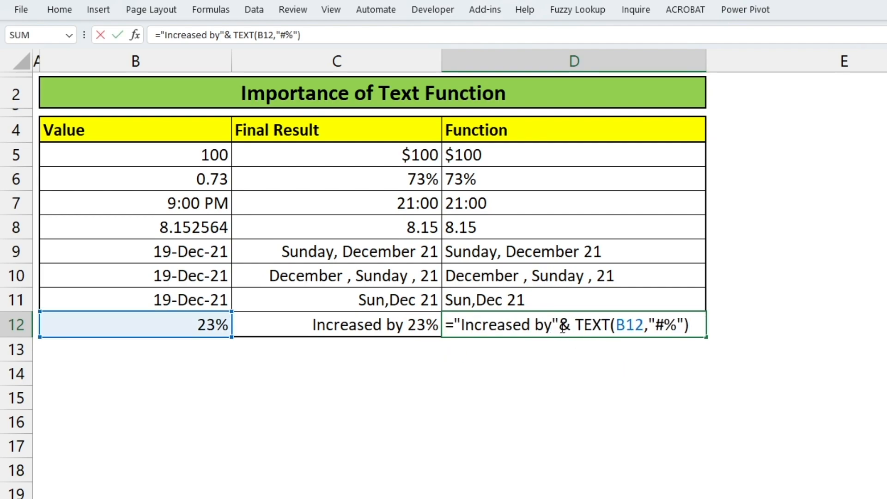
type("\" \"")
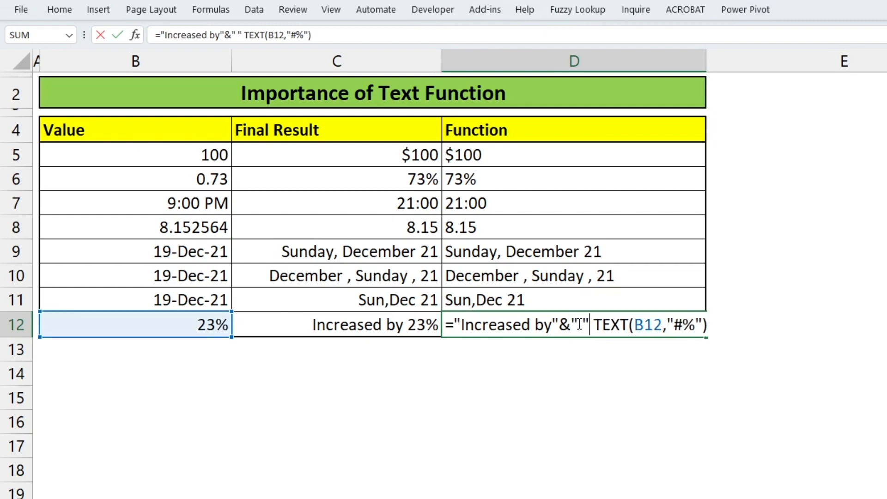
type("&")
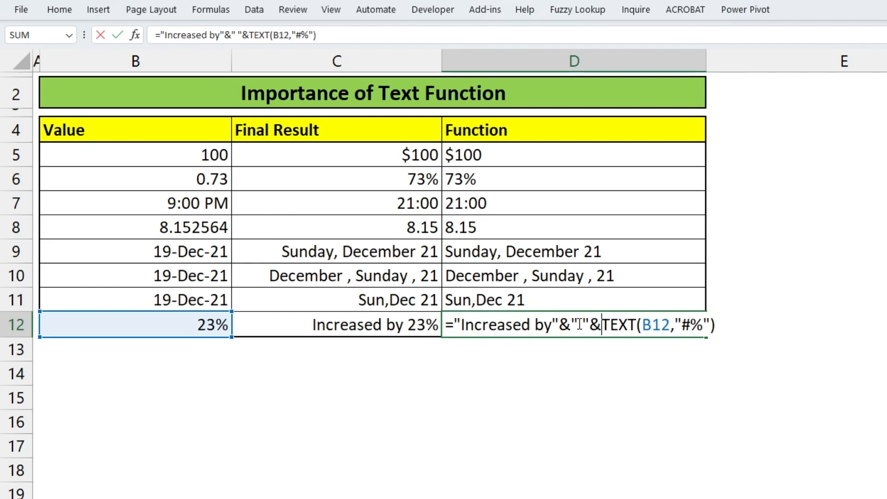
key("Return")
left_click(633, 325)
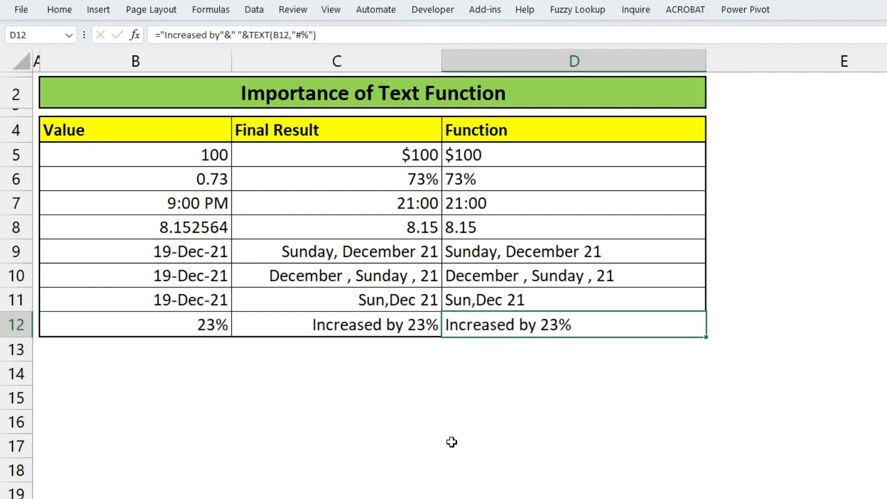